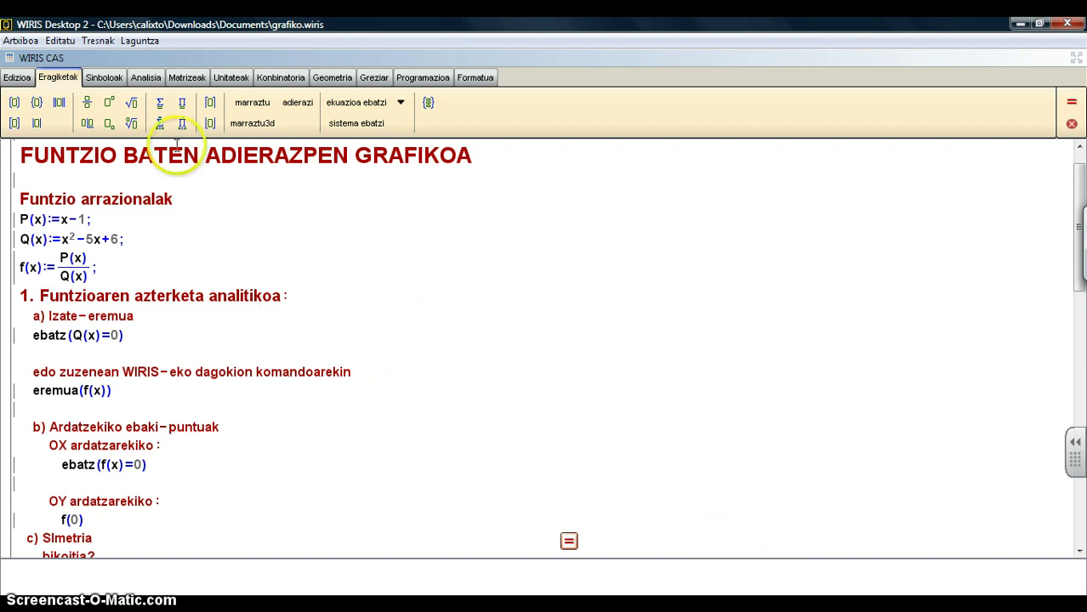
Step: Export the worksheet as an HTML page named grafiko.html using the wiris.com server, and create the new file
click(19, 45)
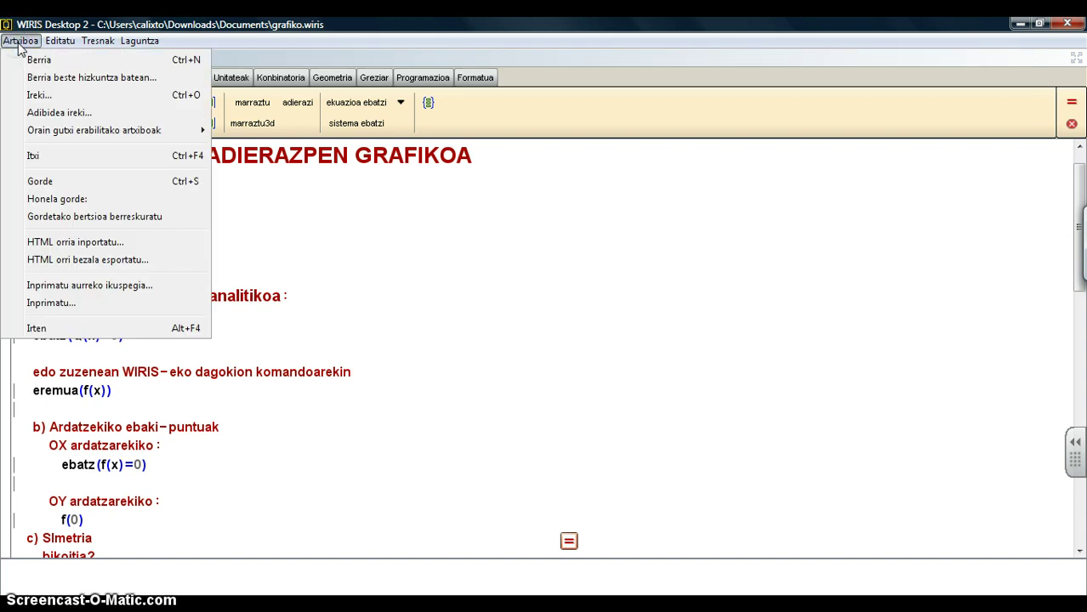
click(40, 261)
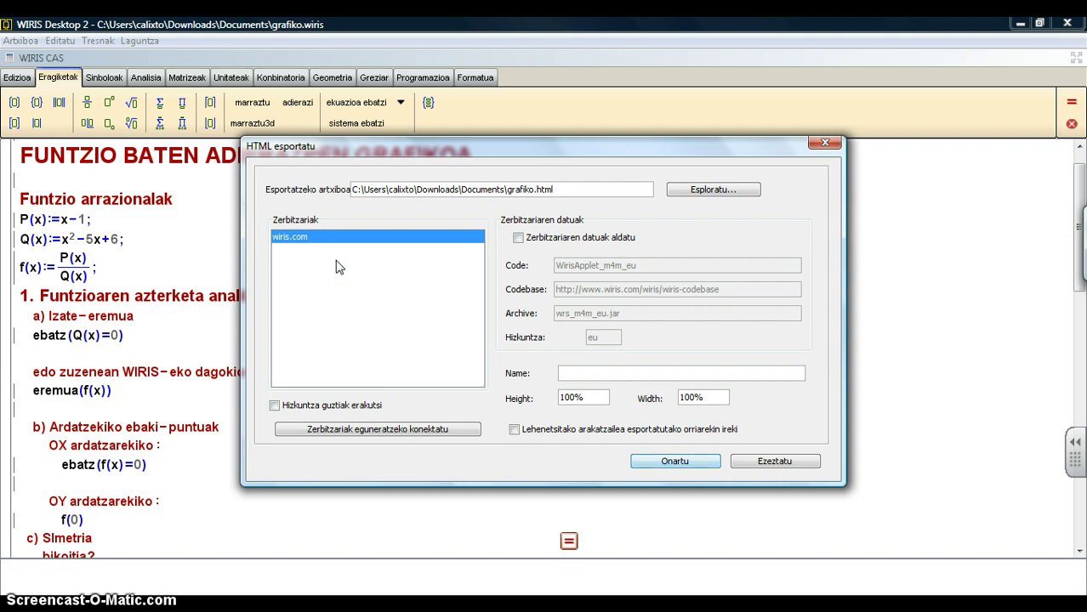
click(364, 435)
click(371, 290)
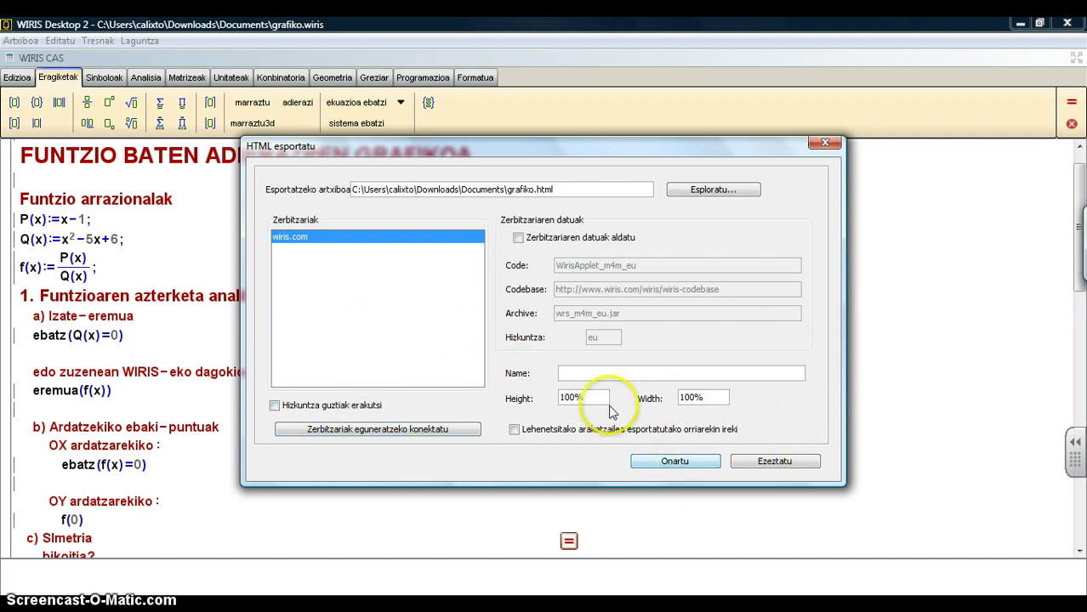
click(588, 373)
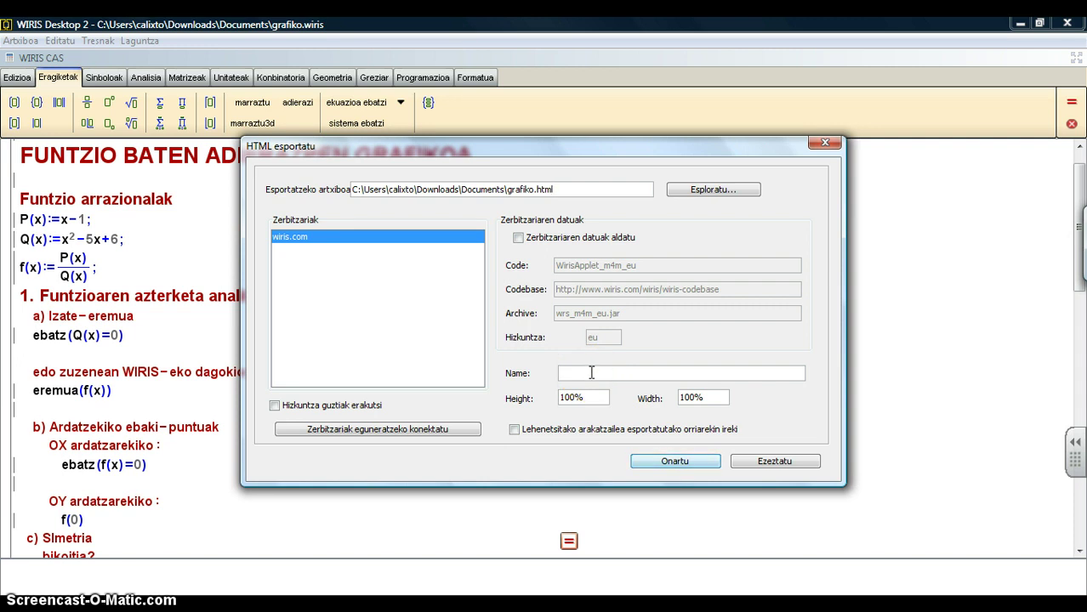
click(674, 461)
click(681, 463)
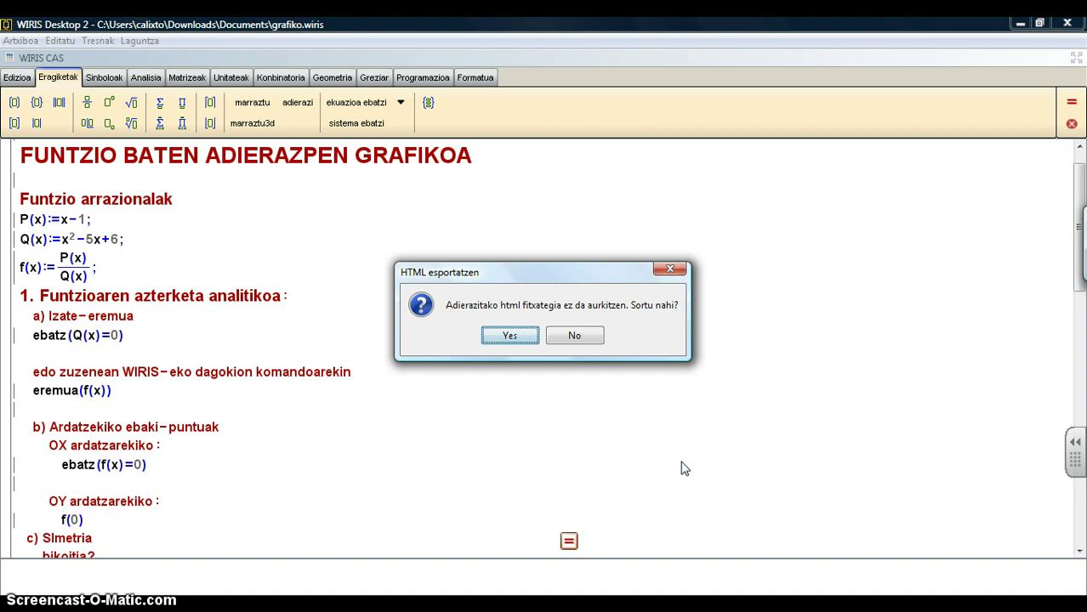
click(510, 337)
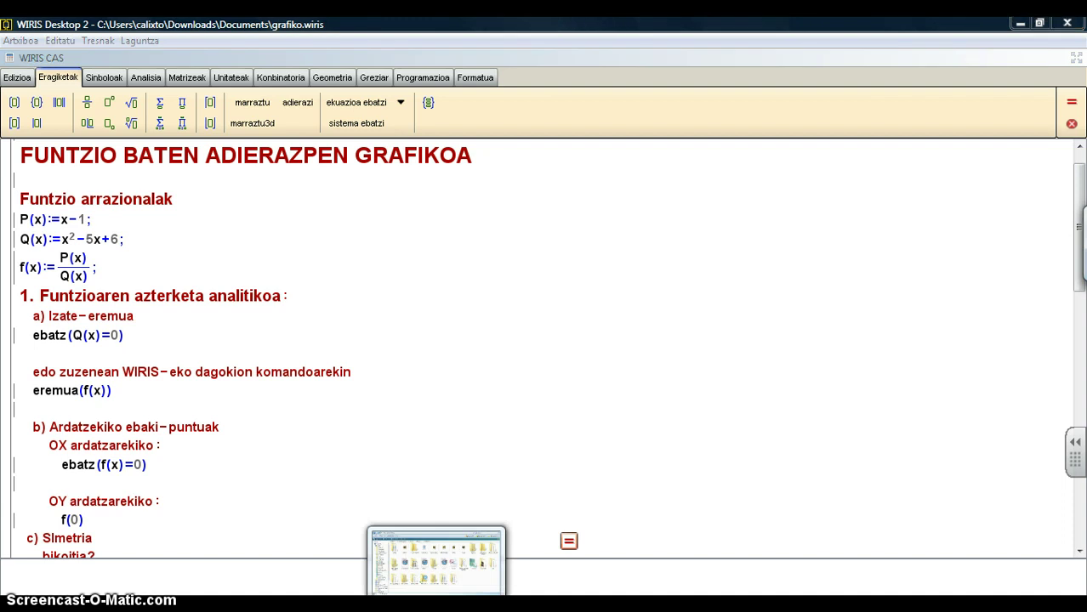
Step: Switch to the Documents folder in the file explorer and open the exported grafiko HTML file with Firefox
click(436, 557)
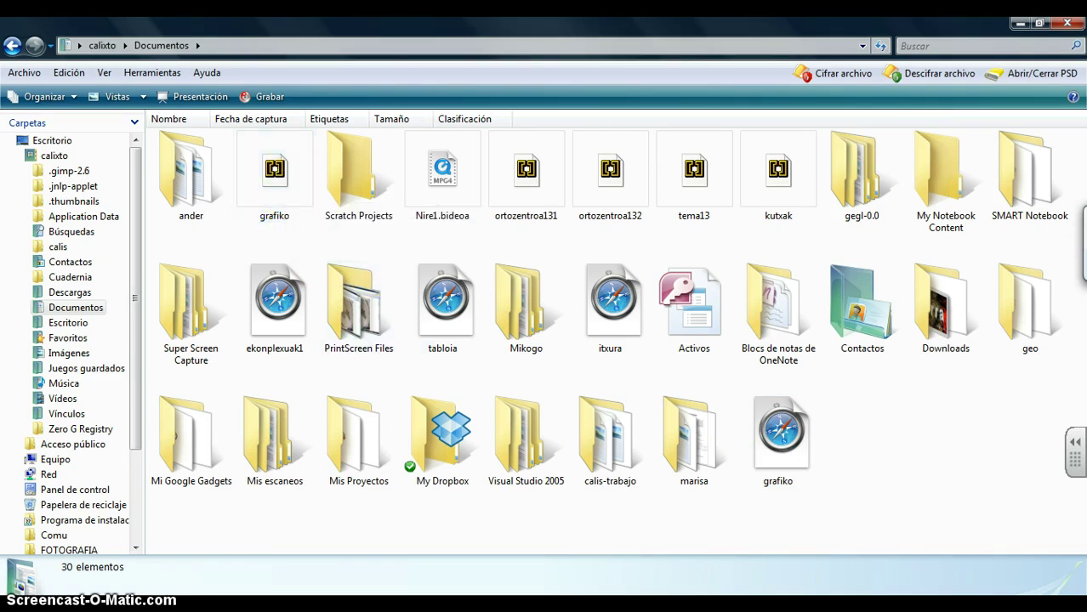
right_click(784, 444)
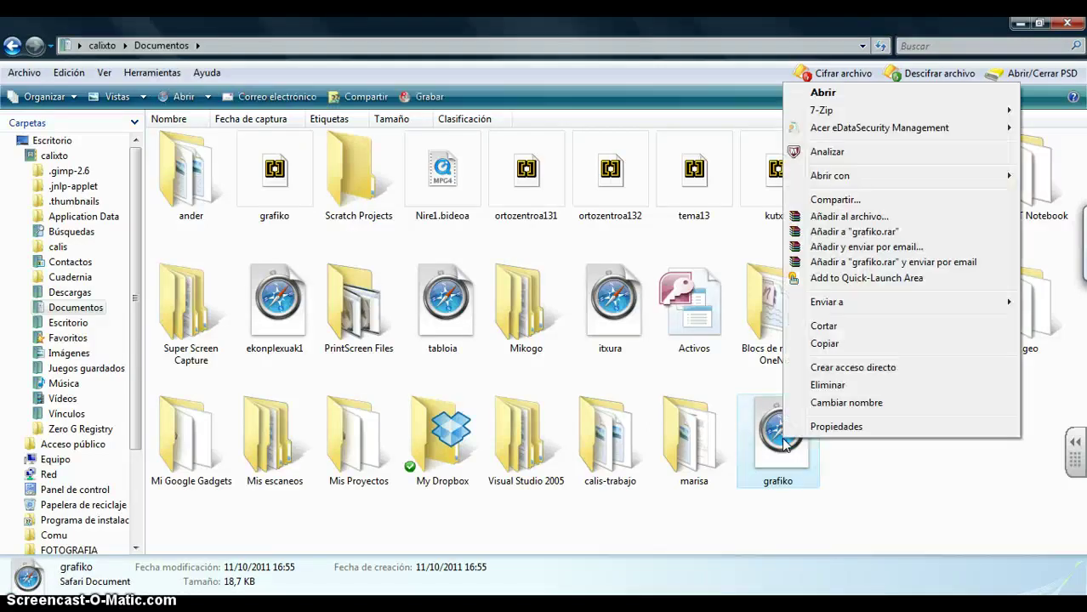
mouse_move(906, 181)
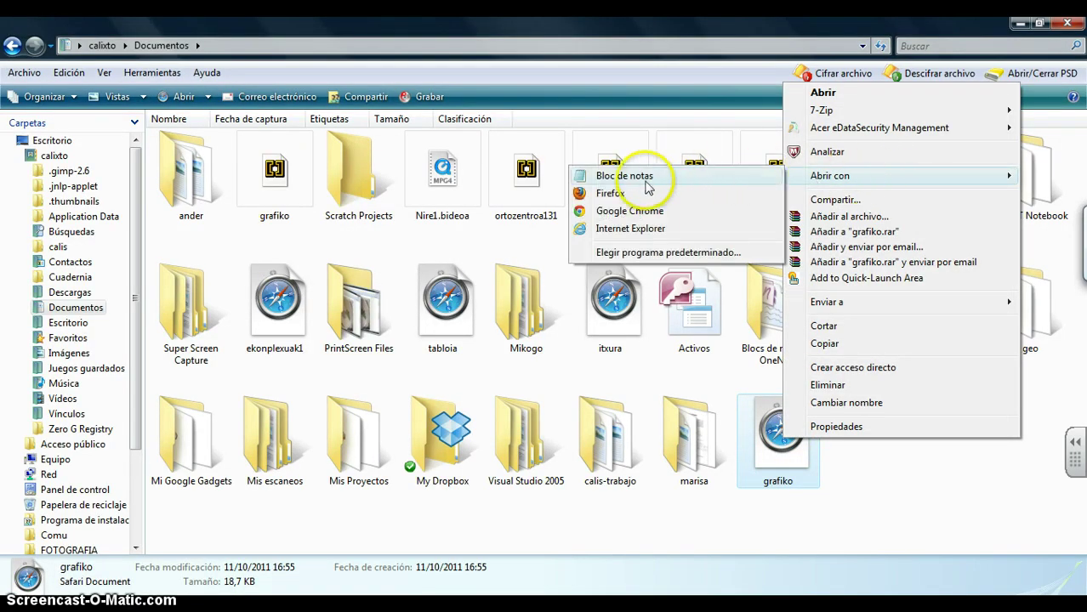
click(611, 195)
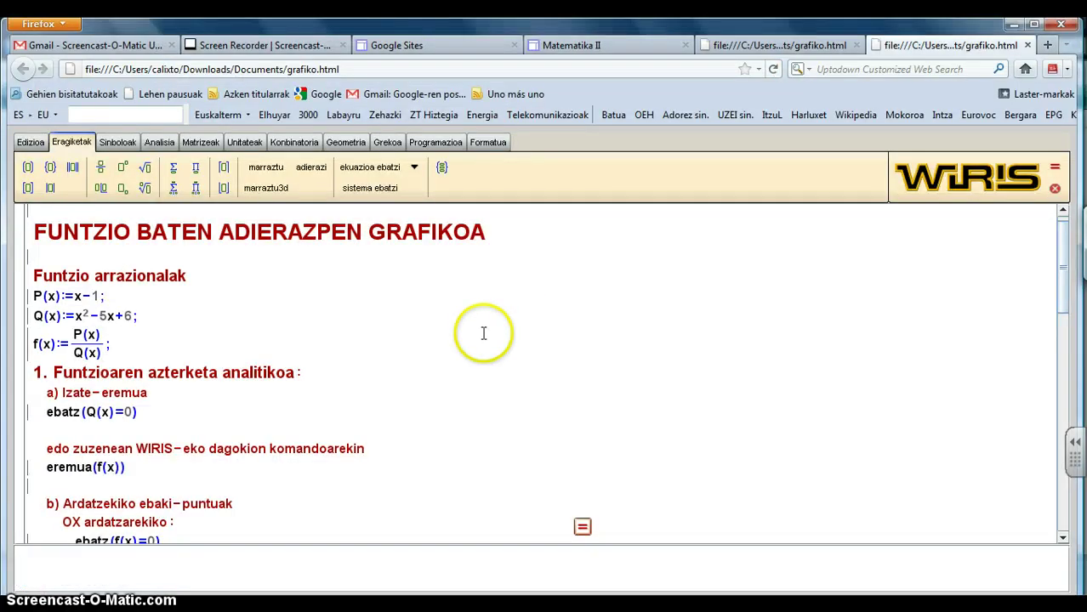
Step: View the page source of grafiko.html and copy the whole applet block, from the opening to the closing applet tag
click(63, 30)
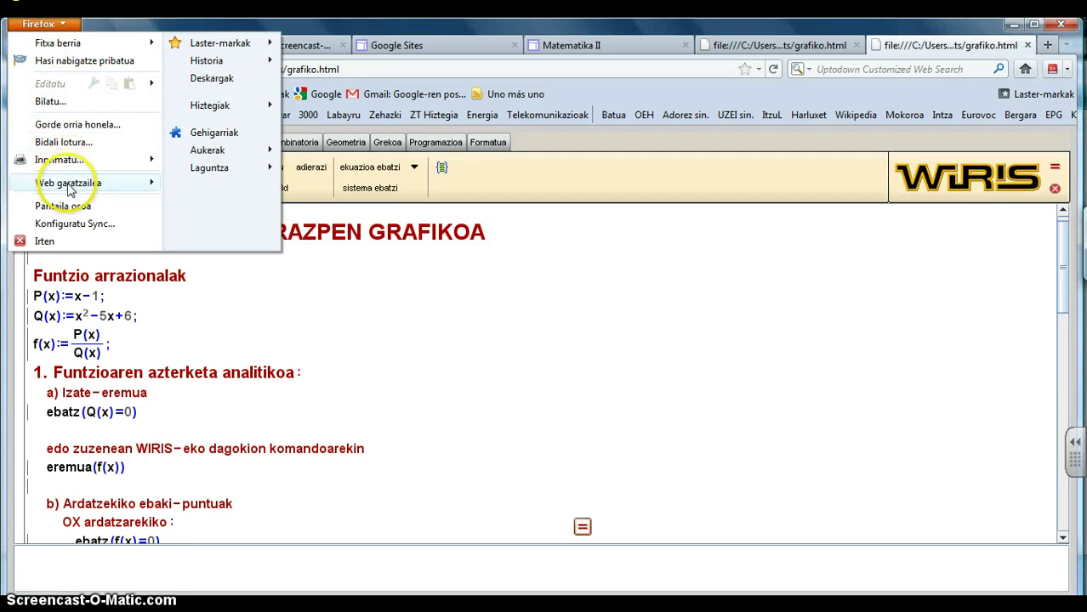
mouse_move(71, 187)
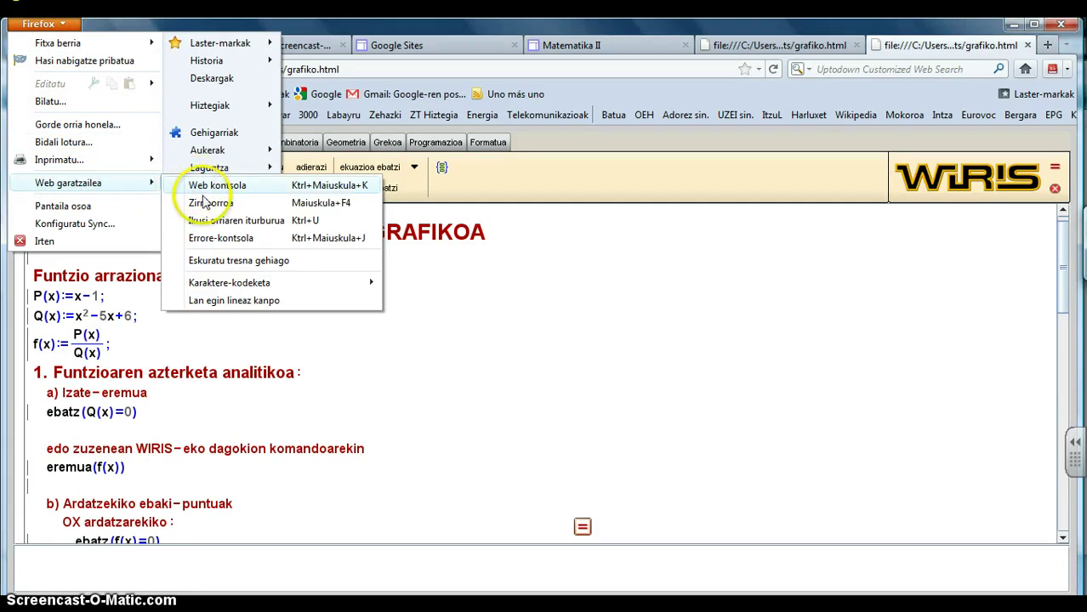
click(217, 221)
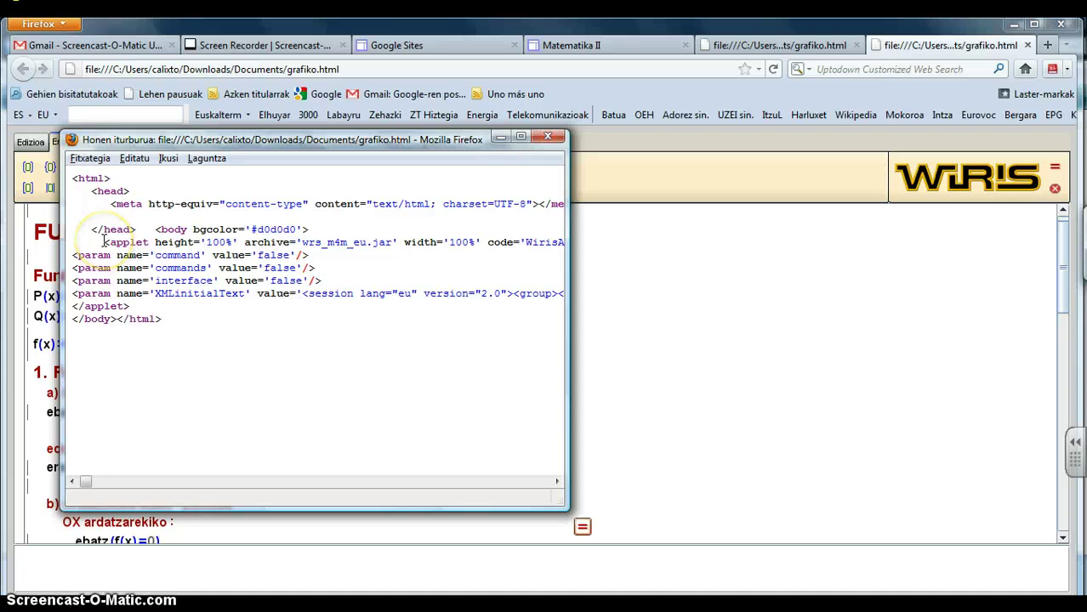
drag(103, 243, 129, 306)
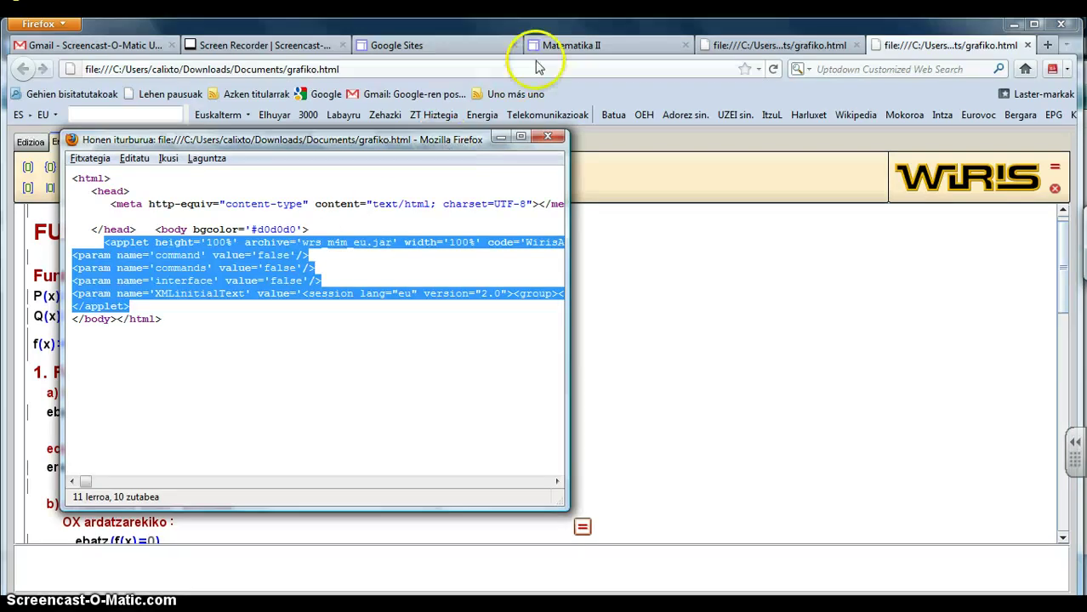
Step: Go to the Matematika II site and open its "1. Funtzioen grafikoa" page
click(598, 49)
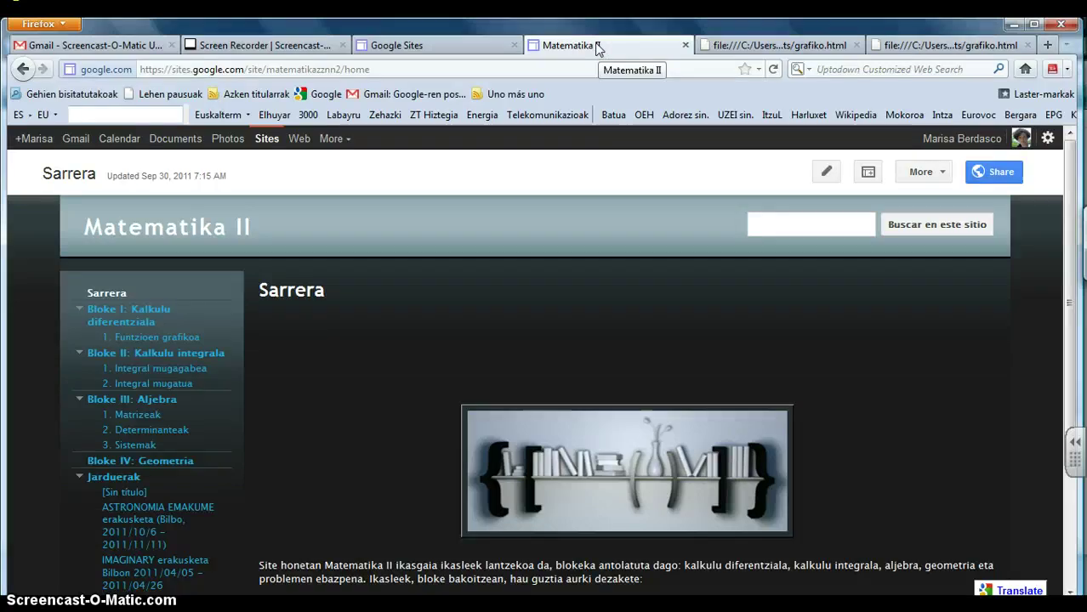
click(460, 231)
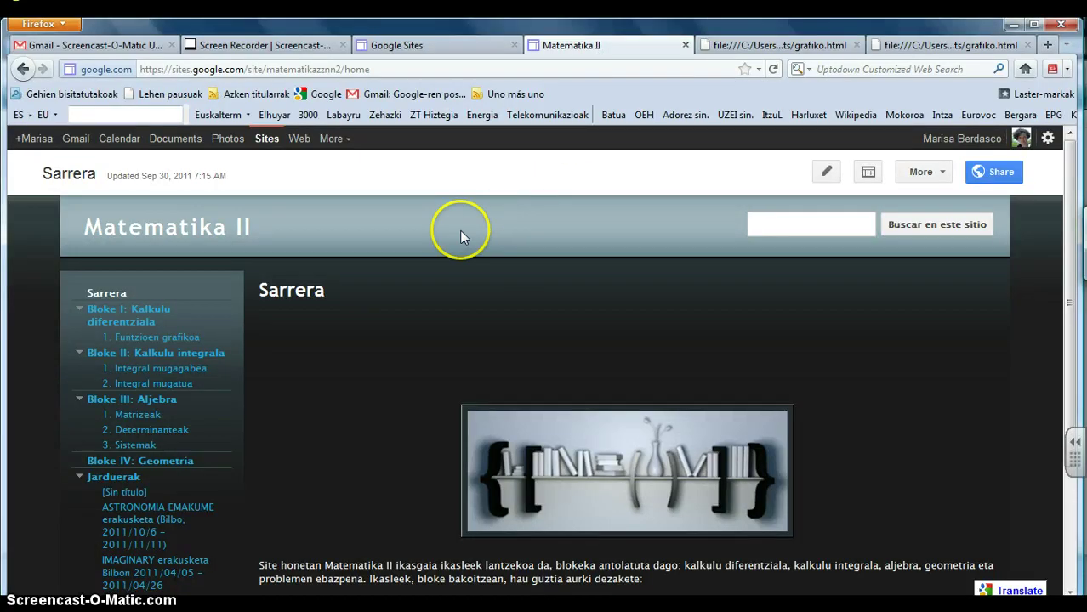
click(167, 319)
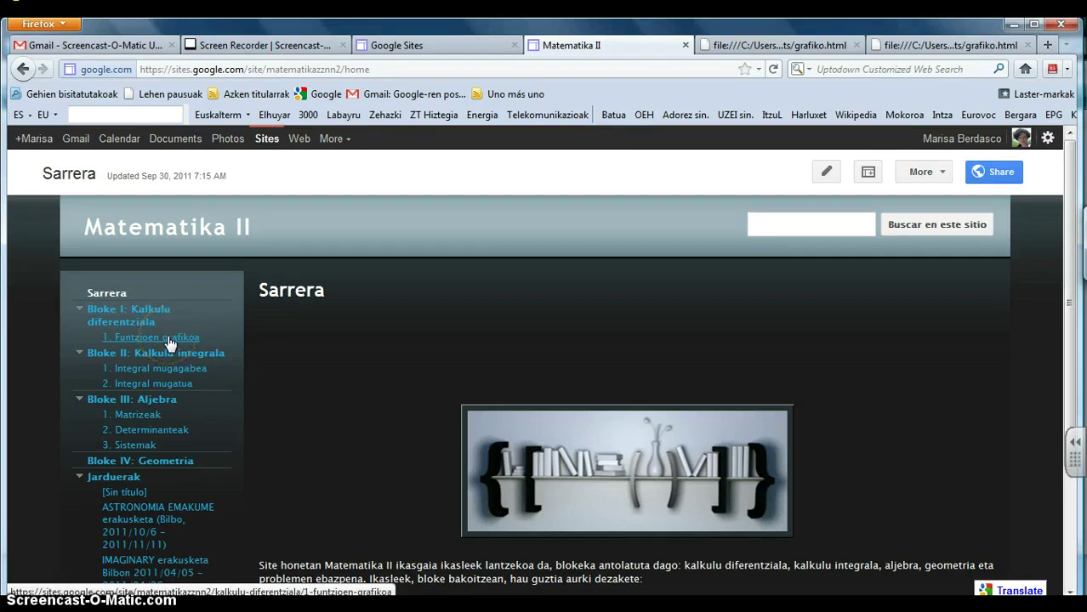
click(169, 339)
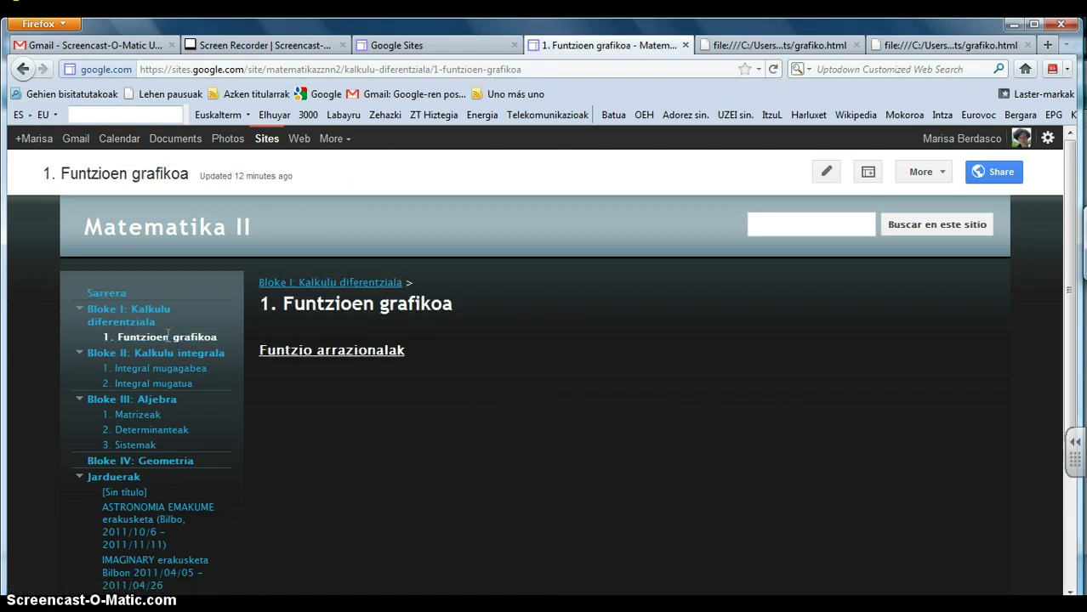
click(488, 384)
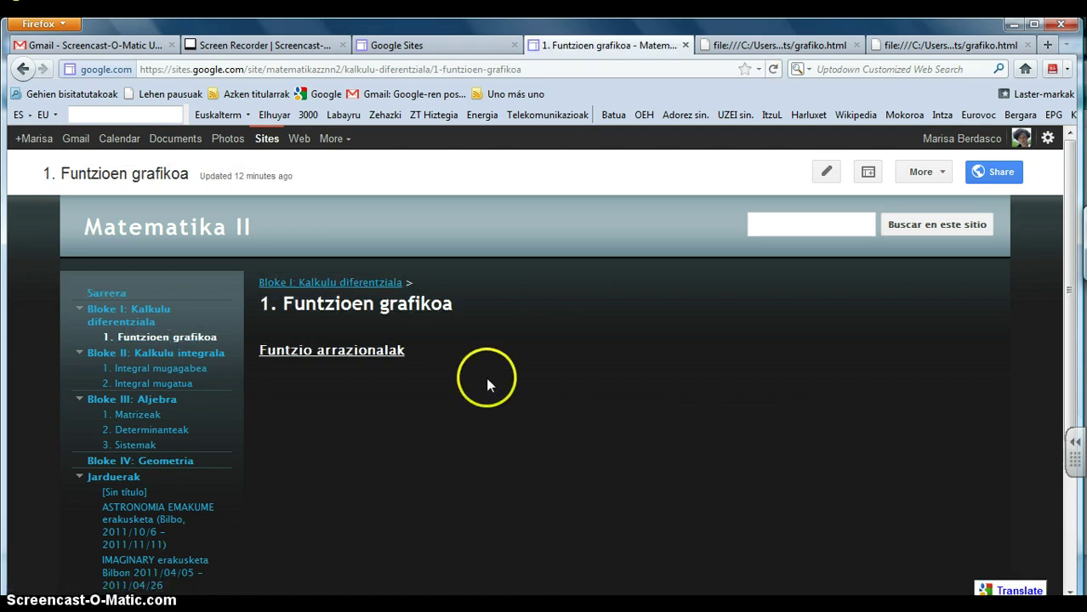
Step: Edit the page and add a new line below the "Funtzio arrazionalak" heading
click(826, 174)
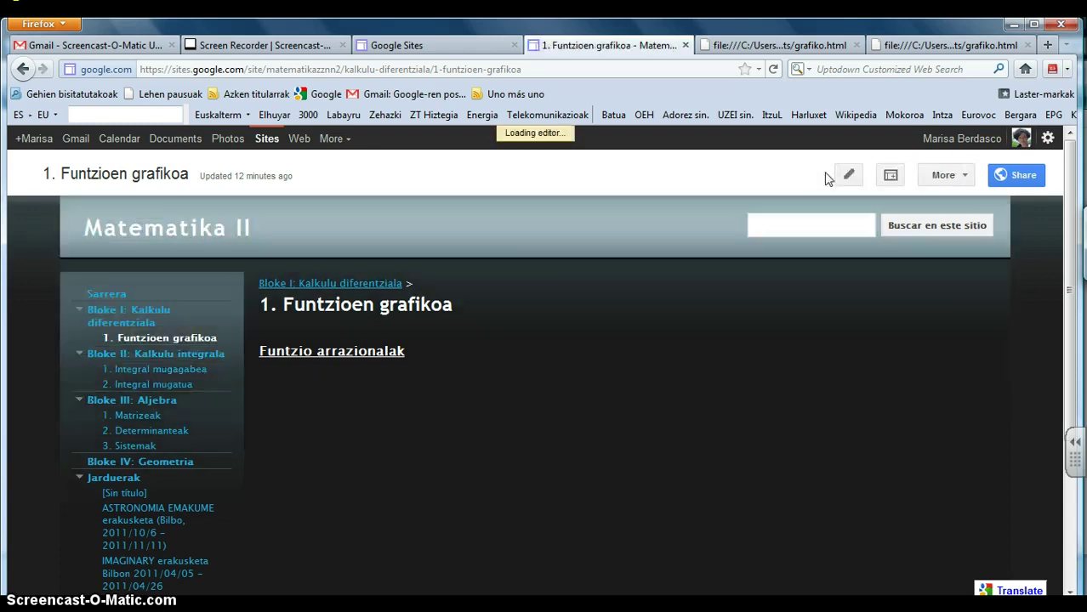
click(412, 379)
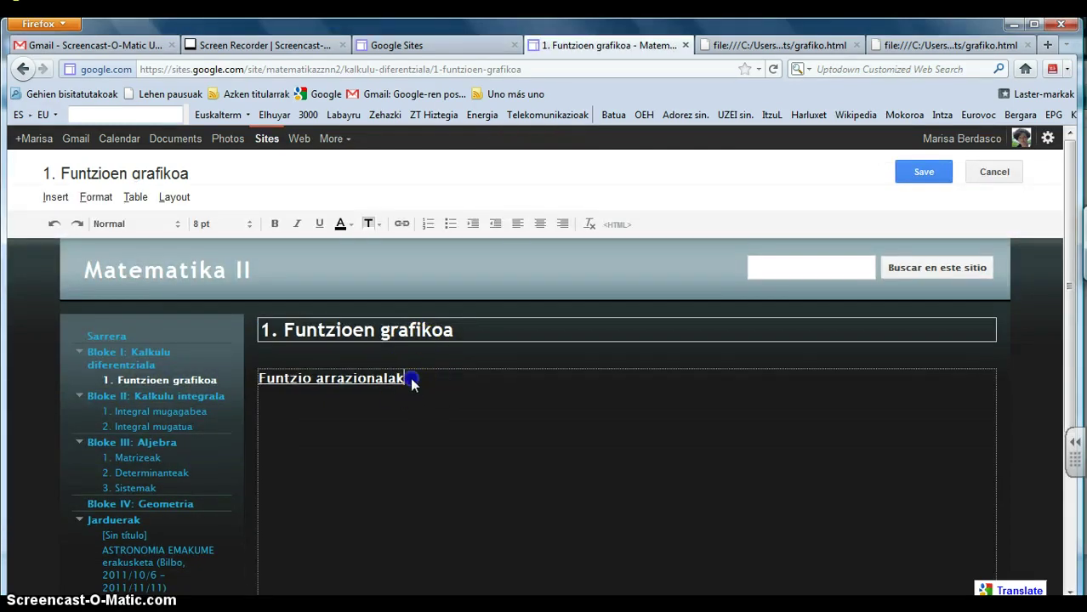
key(Return)
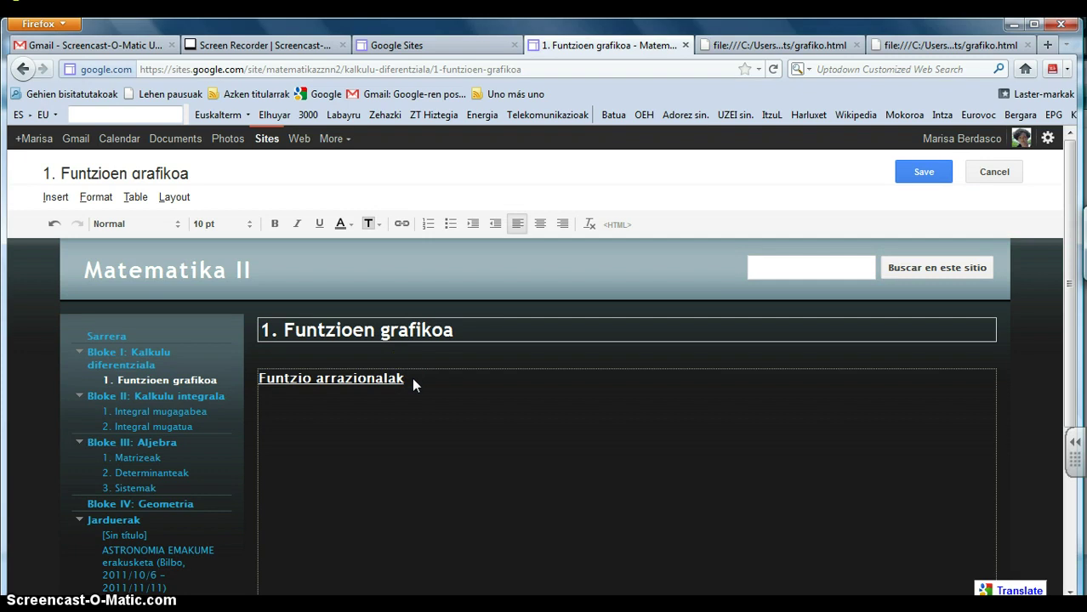
click(271, 411)
Step: Search the gadget directory for "code wrapper" and select the Code Wrapper Corner Box gadget for the page
click(55, 199)
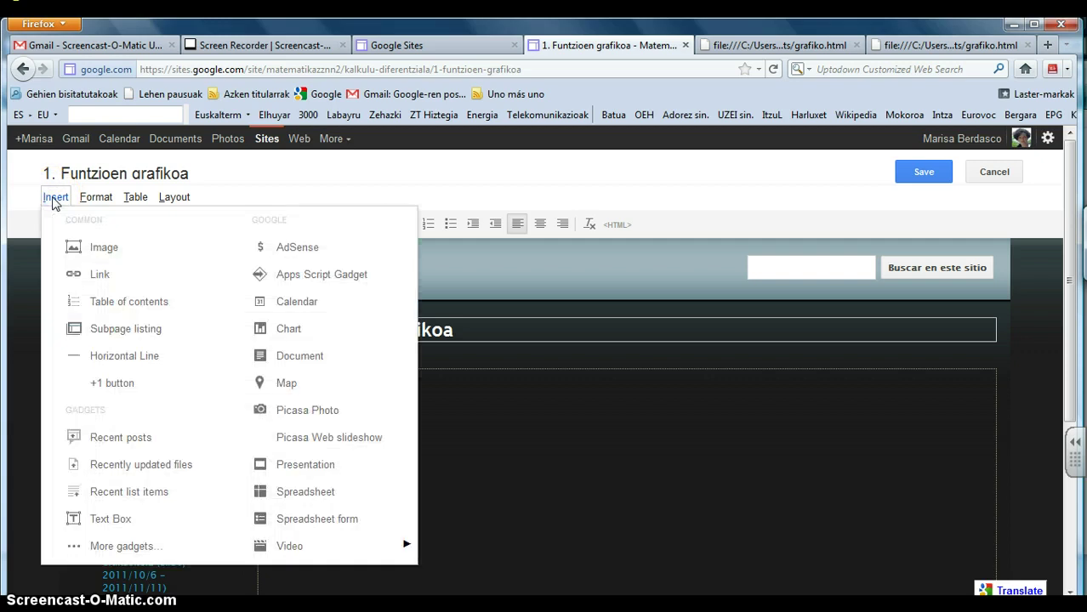
click(100, 550)
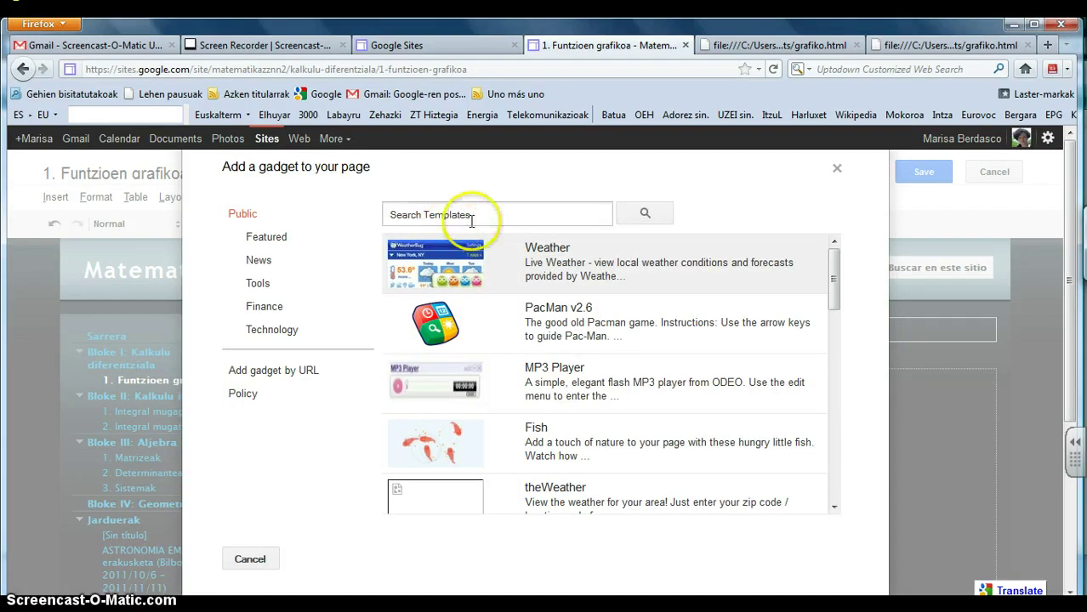
click(481, 215)
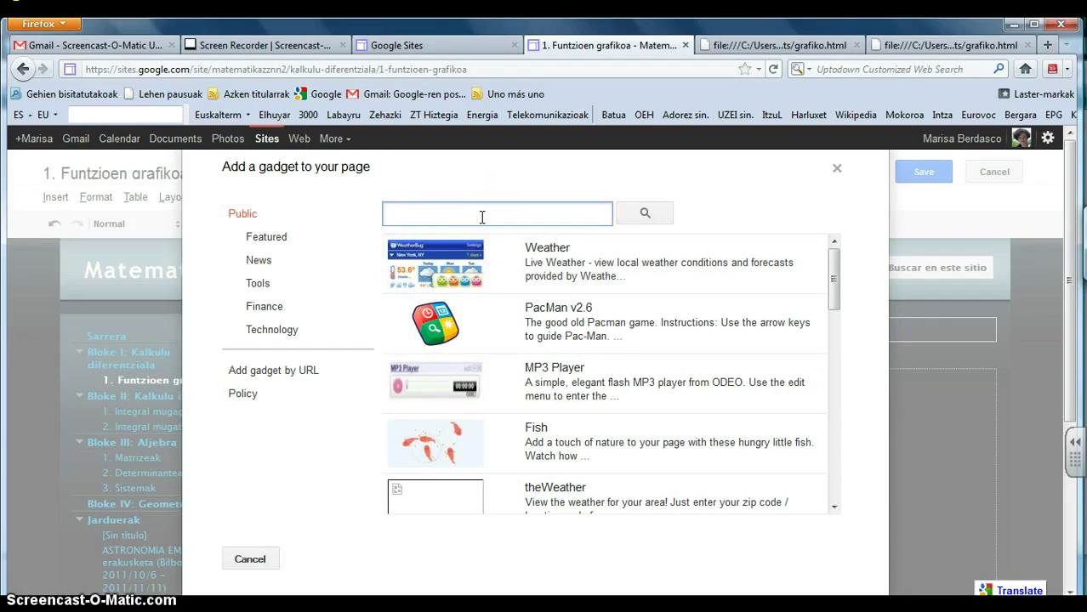
text(code)
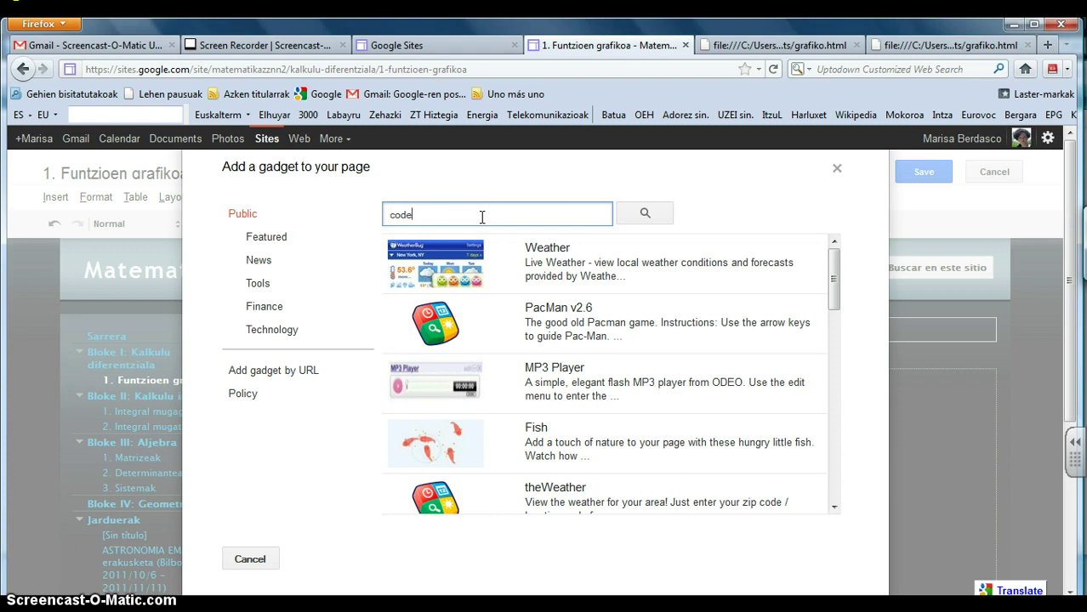
text( wrapper)
key(Return)
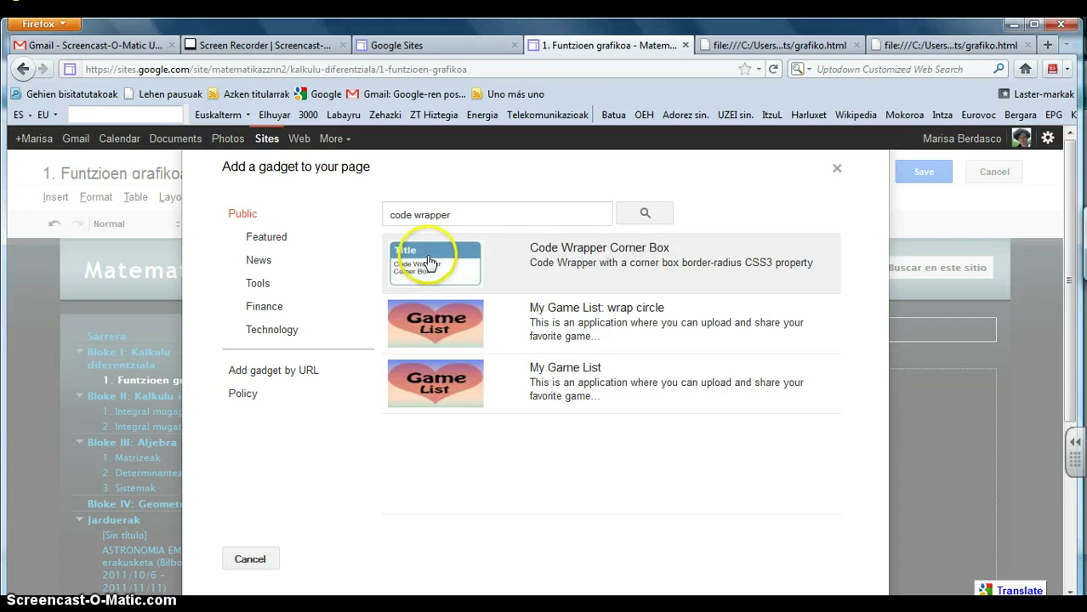
click(428, 260)
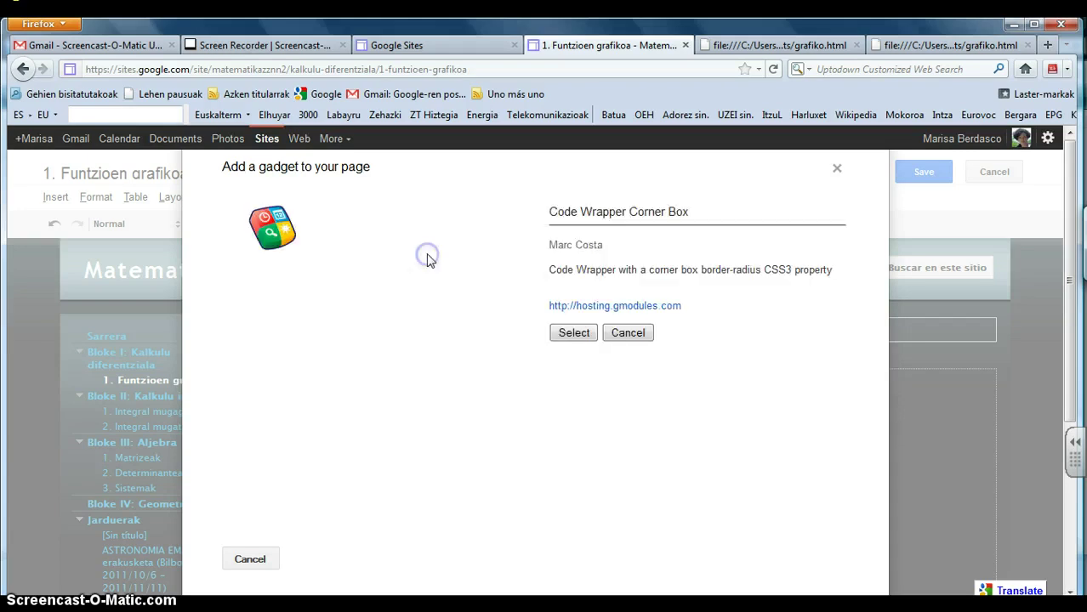
click(573, 335)
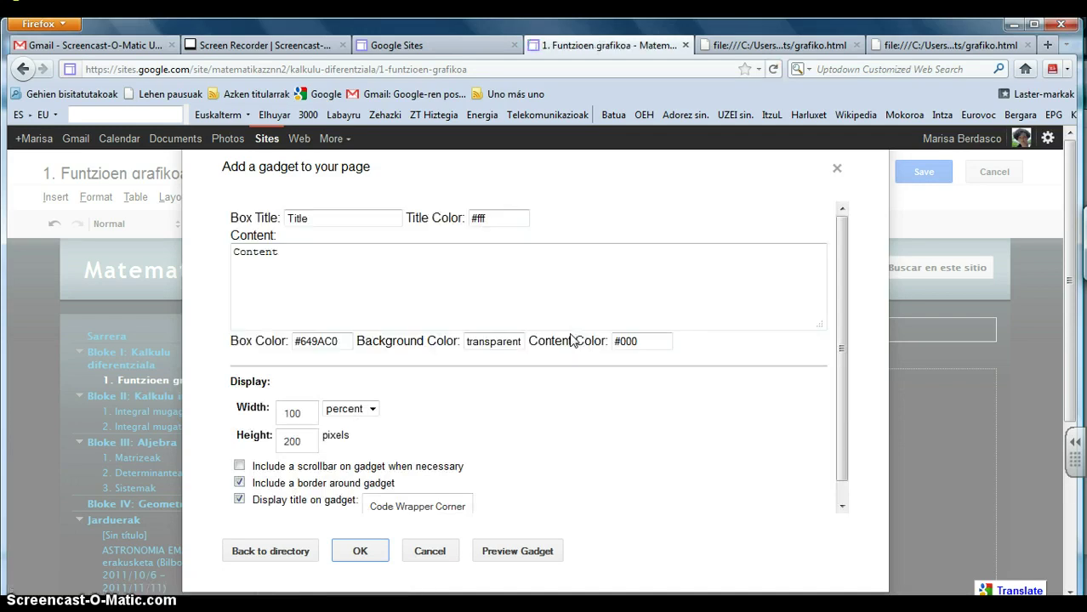
Step: Replace the gadget's default box title with "Grafikoak"
click(315, 218)
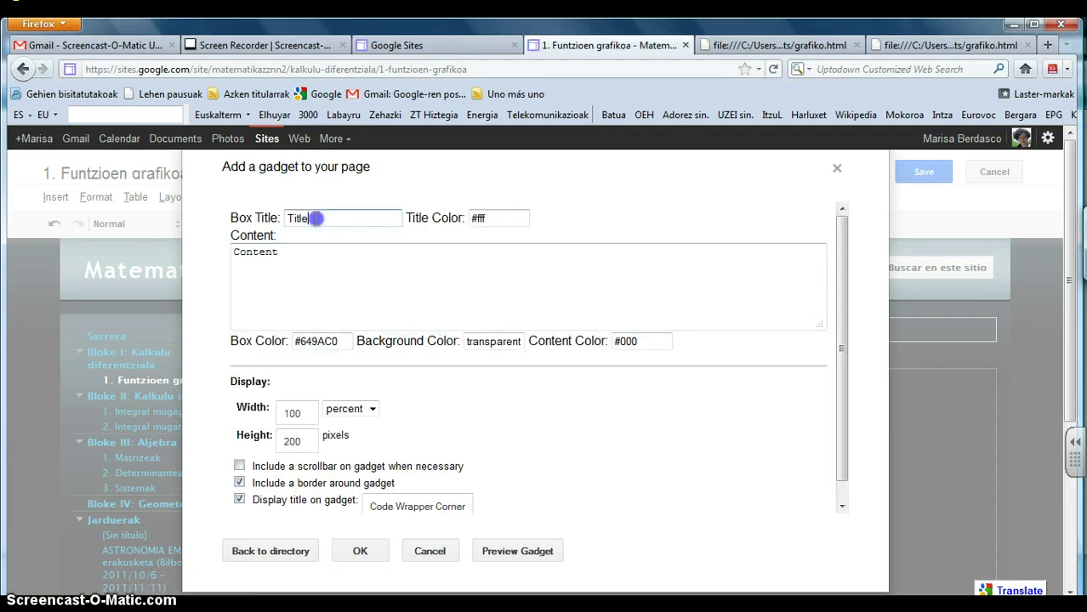
key(BackSpace)
key(BackSpace)
key(BackSpace)
key(BackSpace)
key(BackSpace)
text(Grafikoak)
Step: Replace the gadget's placeholder content with the copied applet code
click(339, 259)
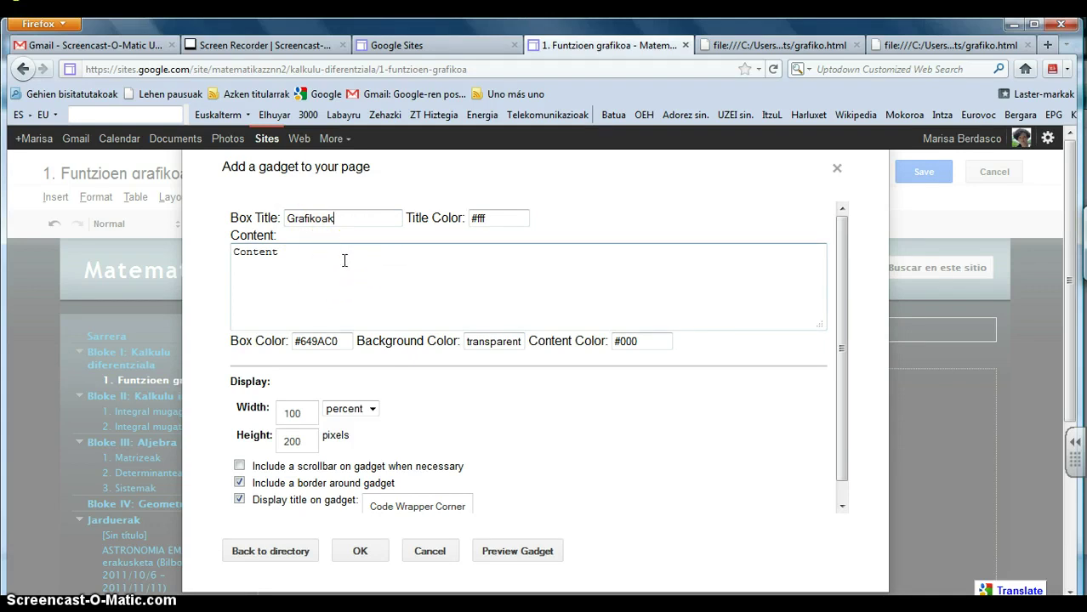
click(280, 252)
key(BackSpace)
key(BackSpace)
key(BackSpace)
key(BackSpace)
key(BackSpace)
key(BackSpace)
key(BackSpace)
key(ctrl+v)
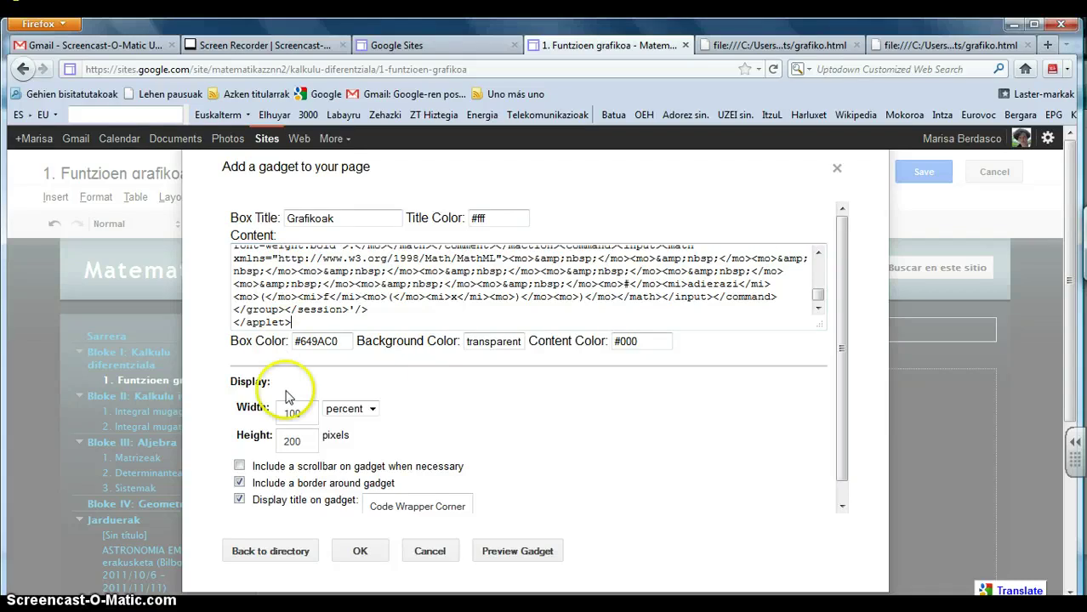
Step: Enable a scrollbar when necessary, set the gadget's height to 600 pixels and add the gadget to the page
click(240, 468)
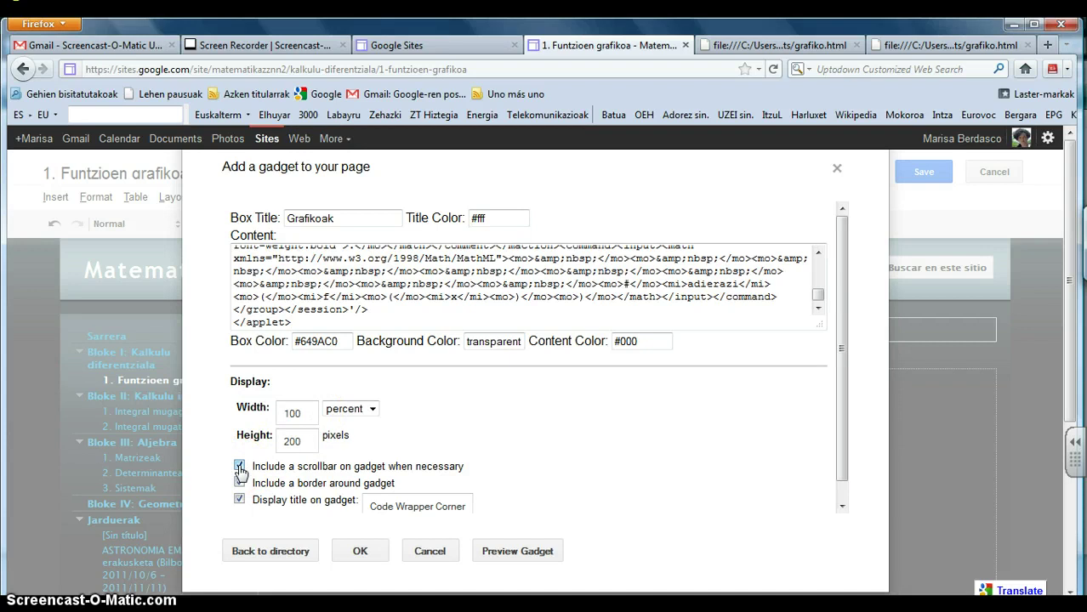
click(240, 482)
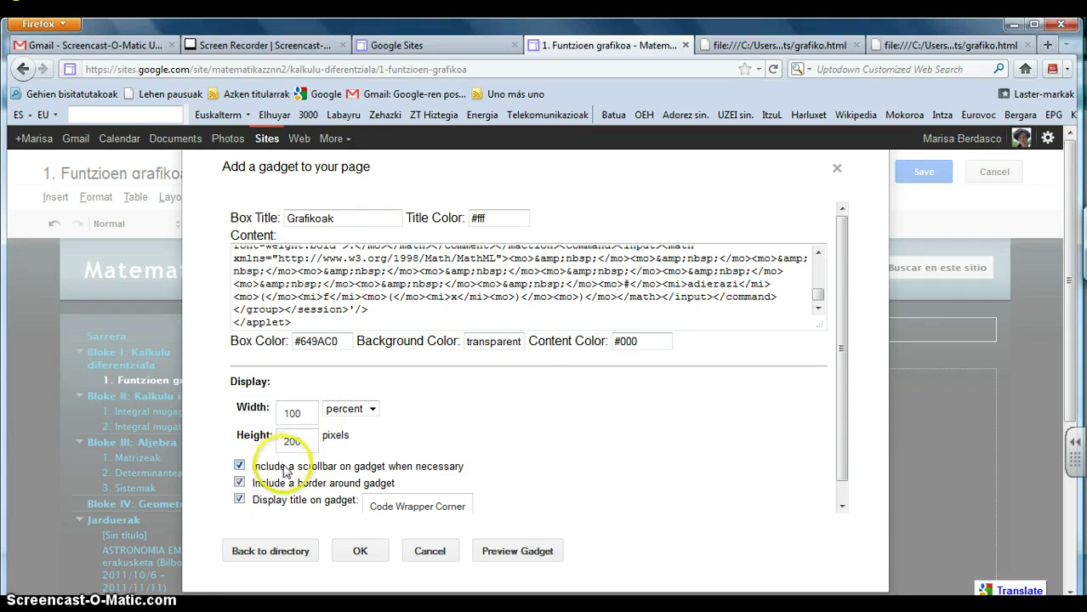
double_click(286, 441)
text(300)
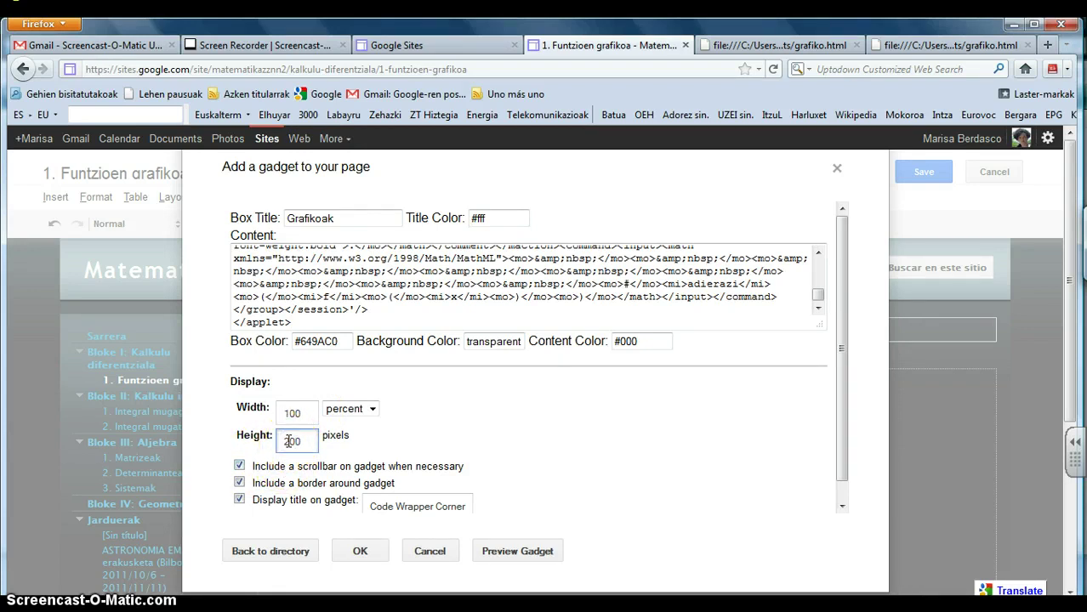
key(BackSpace)
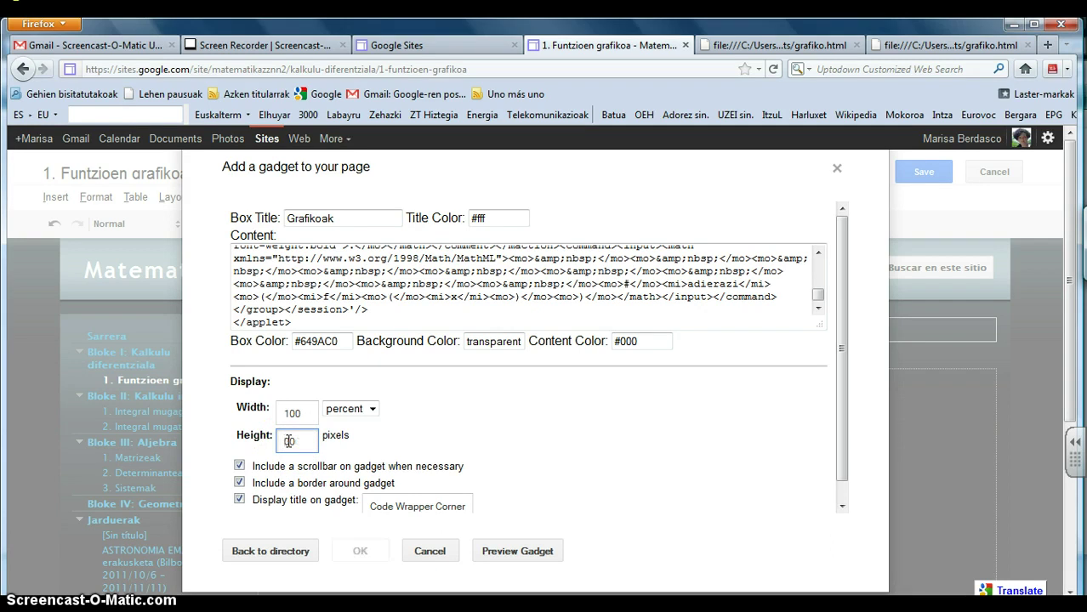
text(6)
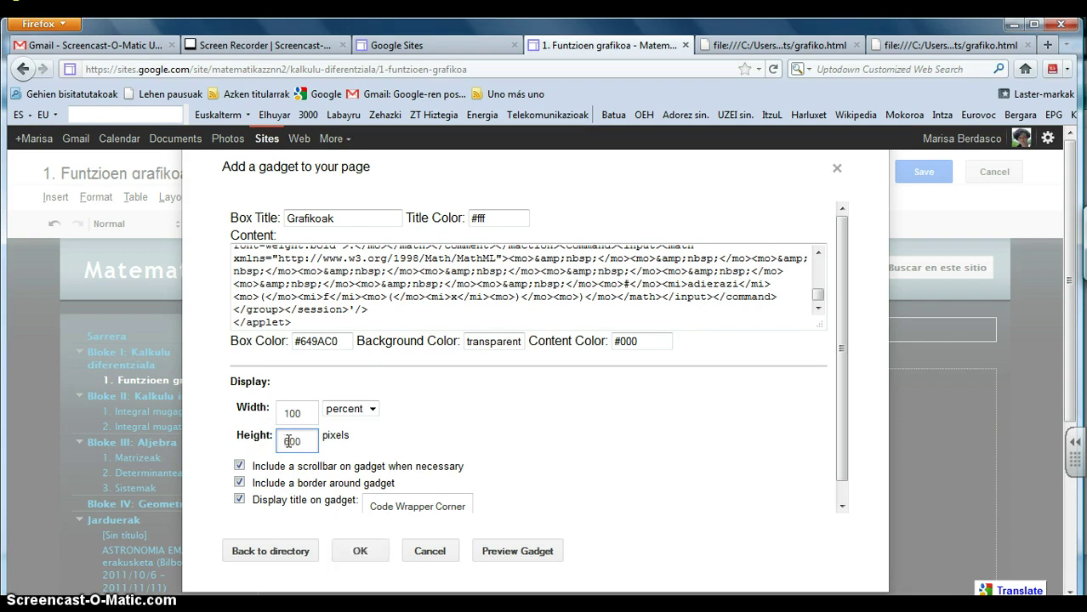
click(358, 552)
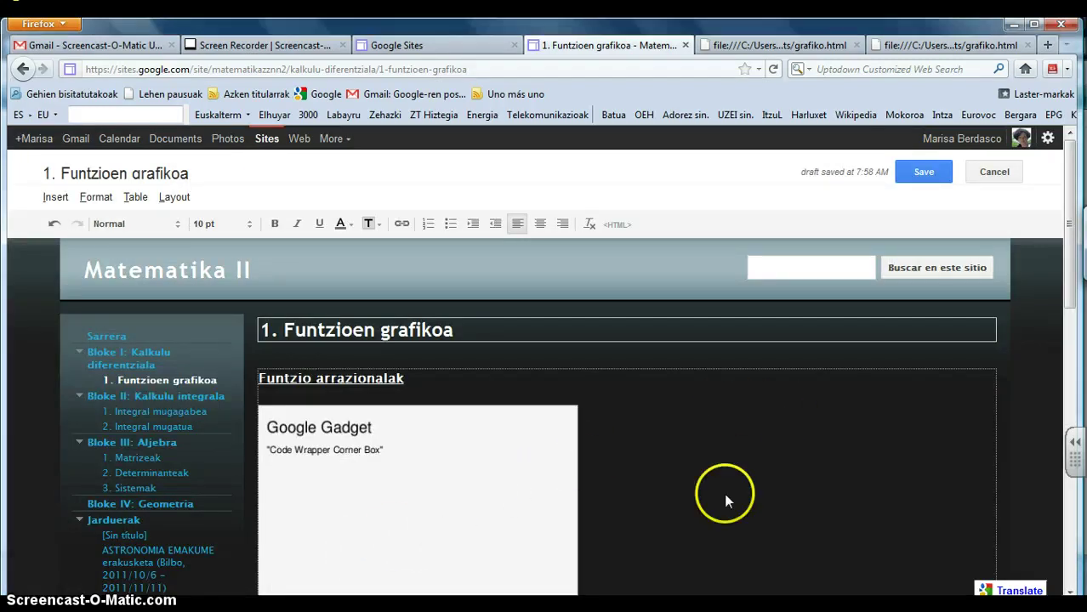
Step: Save the page and look over the WIRIS worksheet embedded in the Grafikoak box
click(925, 173)
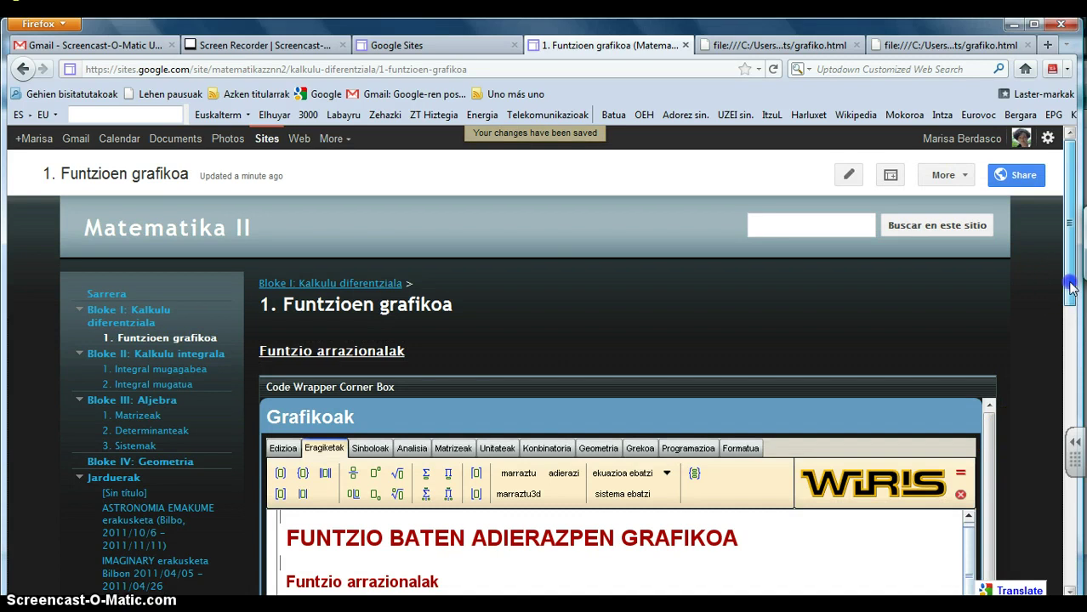
drag(1069, 283, 1070, 352)
click(968, 385)
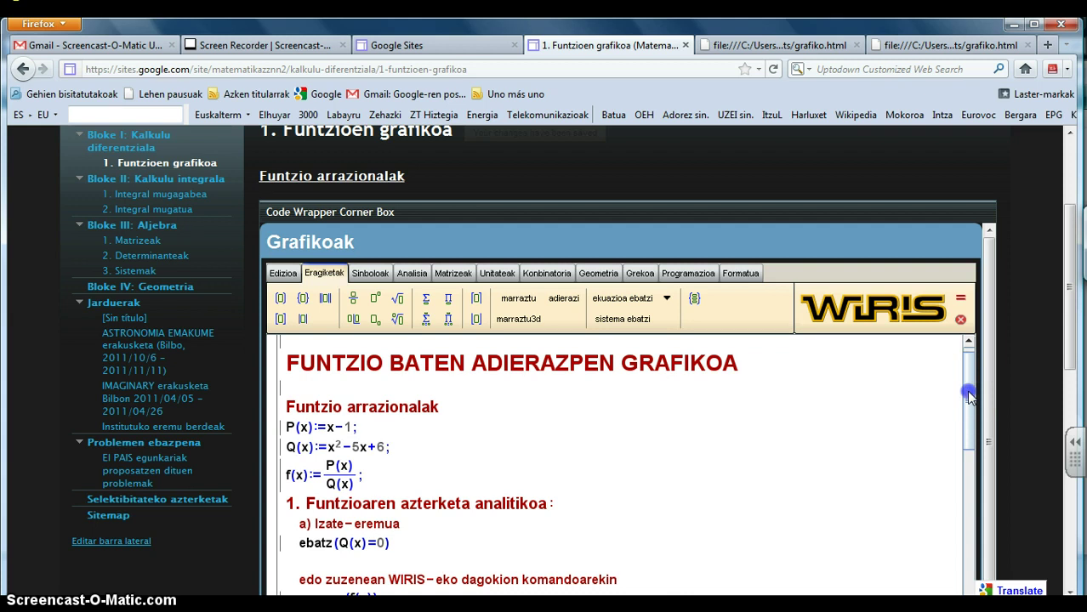
drag(971, 398, 976, 359)
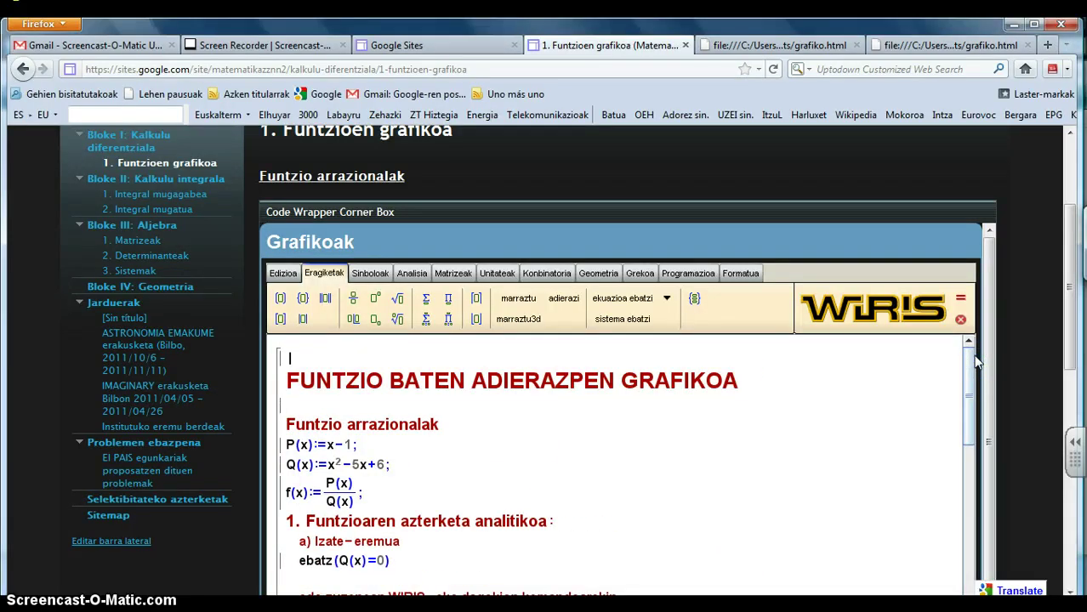
click(976, 362)
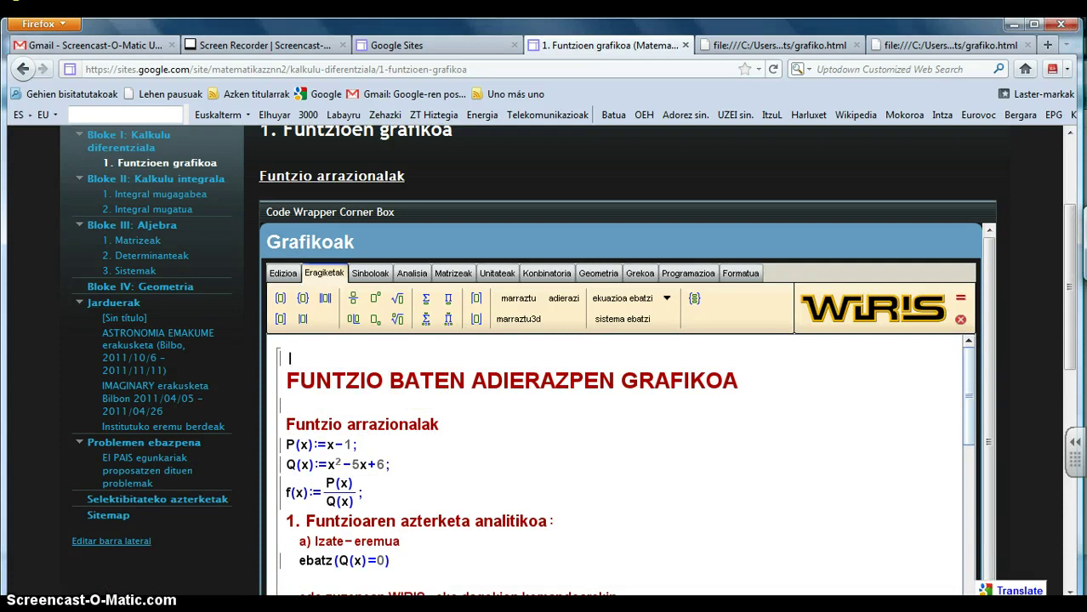